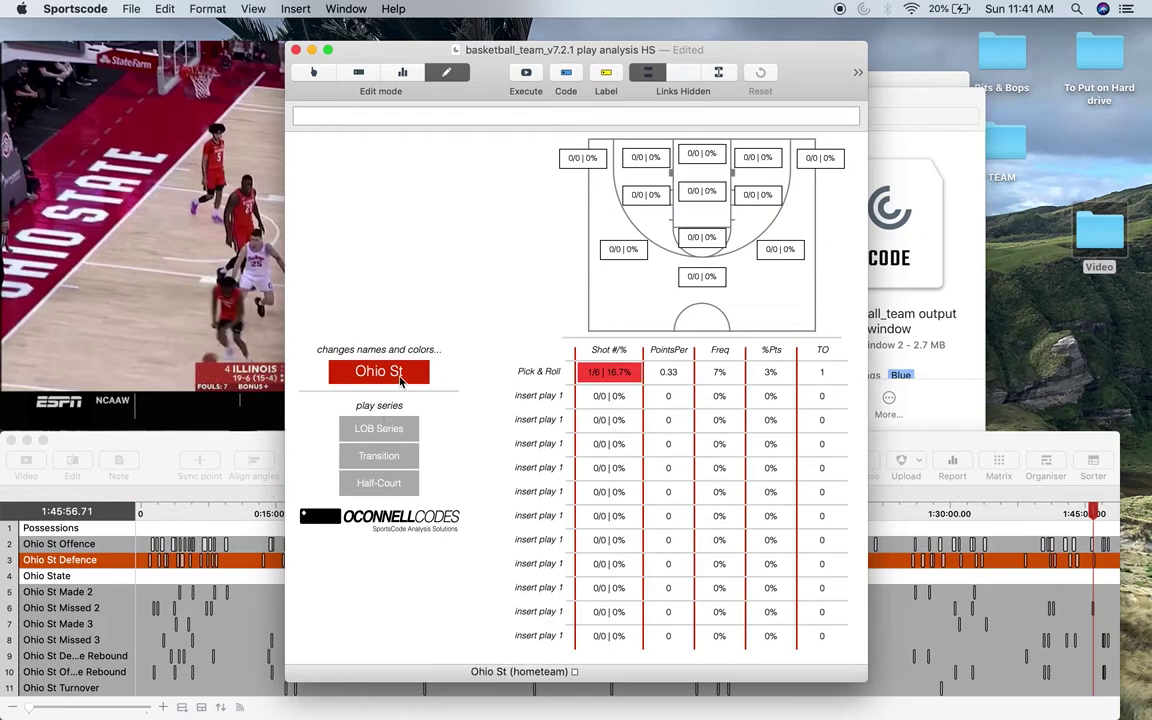
double_click(399, 376)
left_click(323, 131)
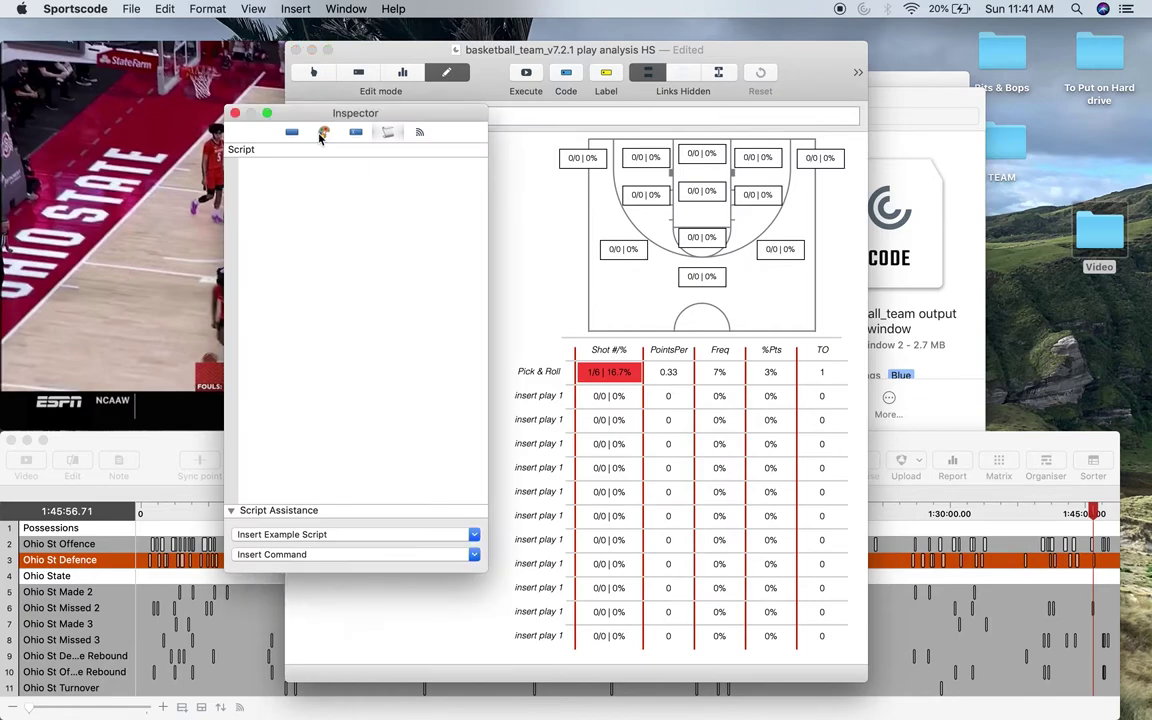
left_click(235, 113)
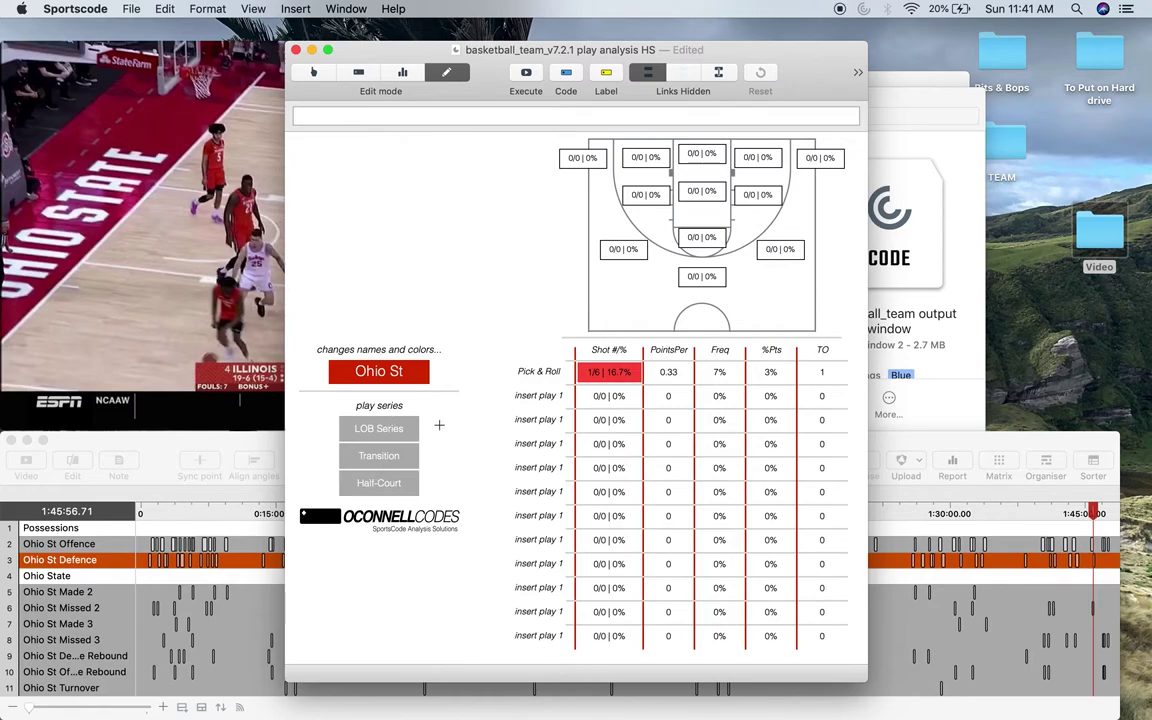
left_click_drag(439, 425, 334, 505)
left_click(447, 441)
left_click_drag(441, 490, 316, 436)
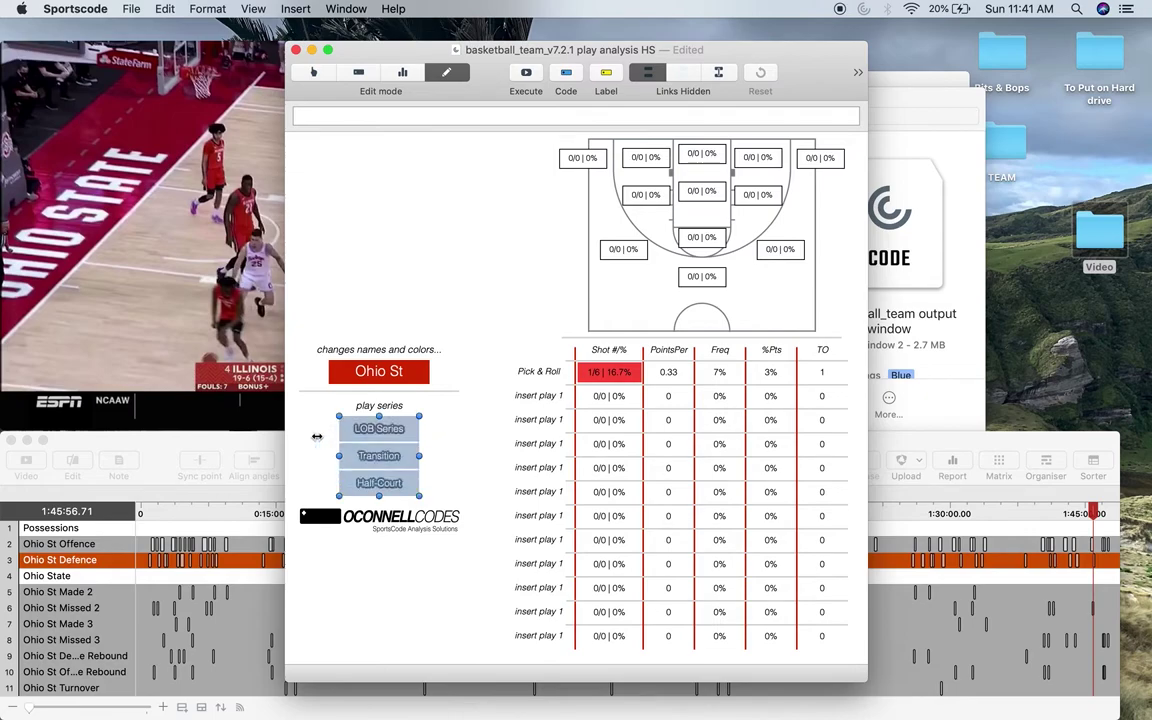
left_click(458, 435)
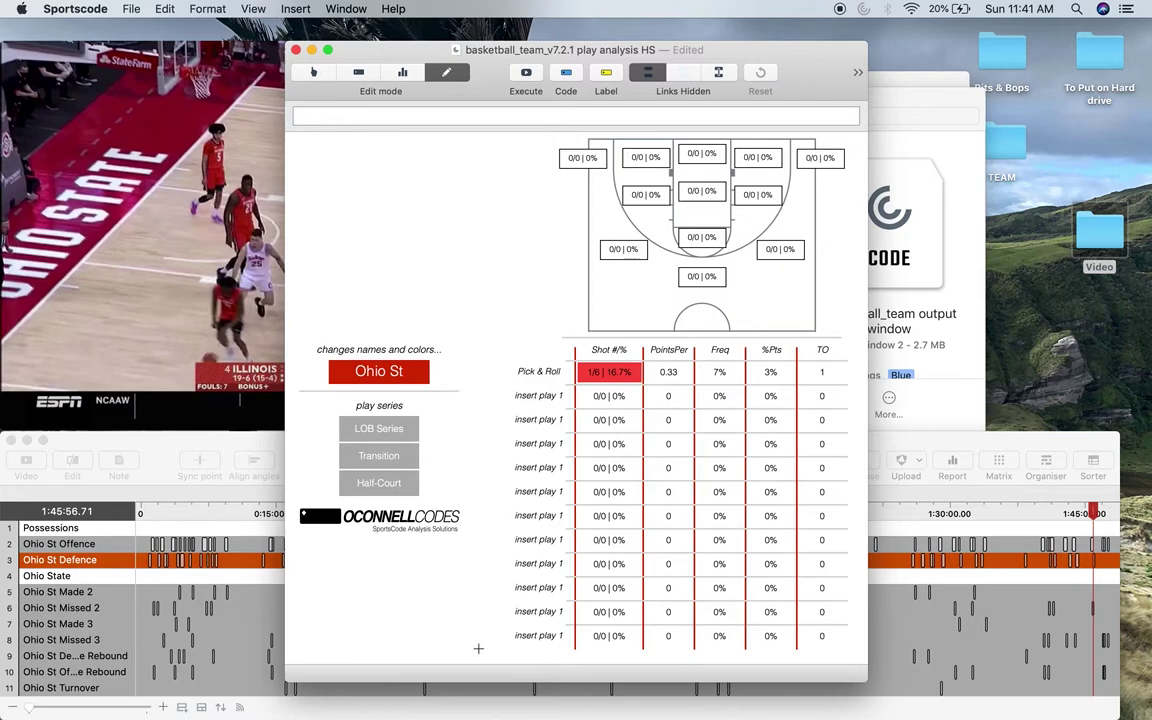
left_click_drag(487, 640, 432, 328)
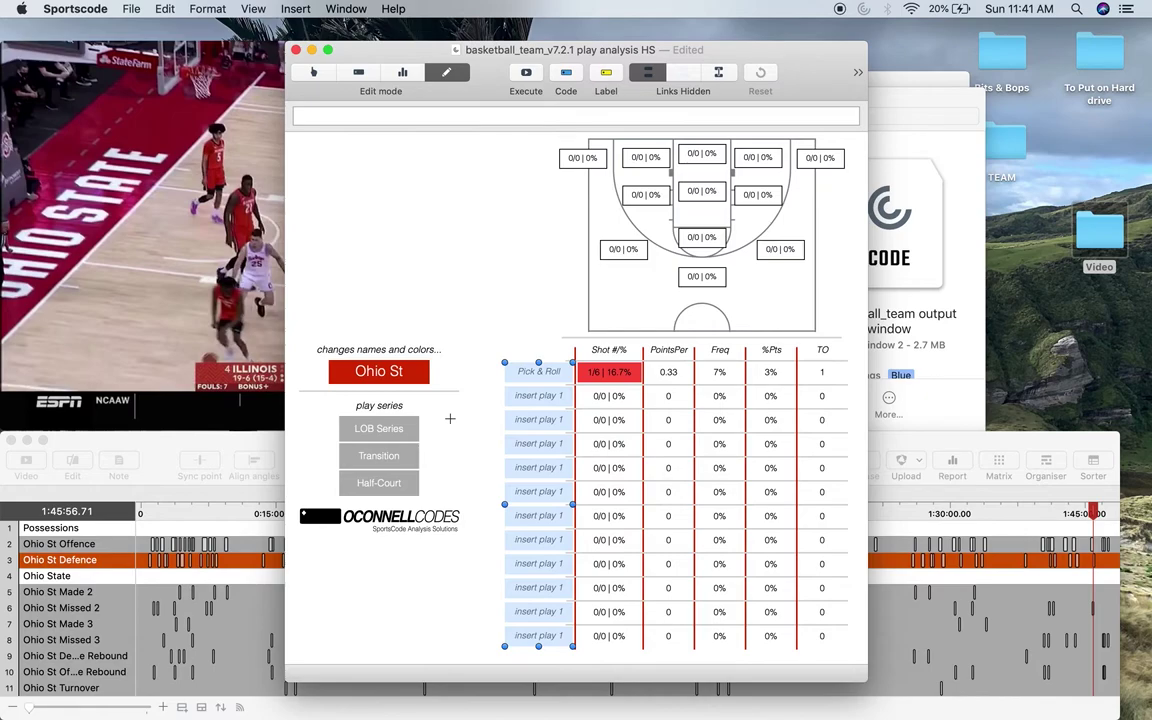
left_click(470, 621)
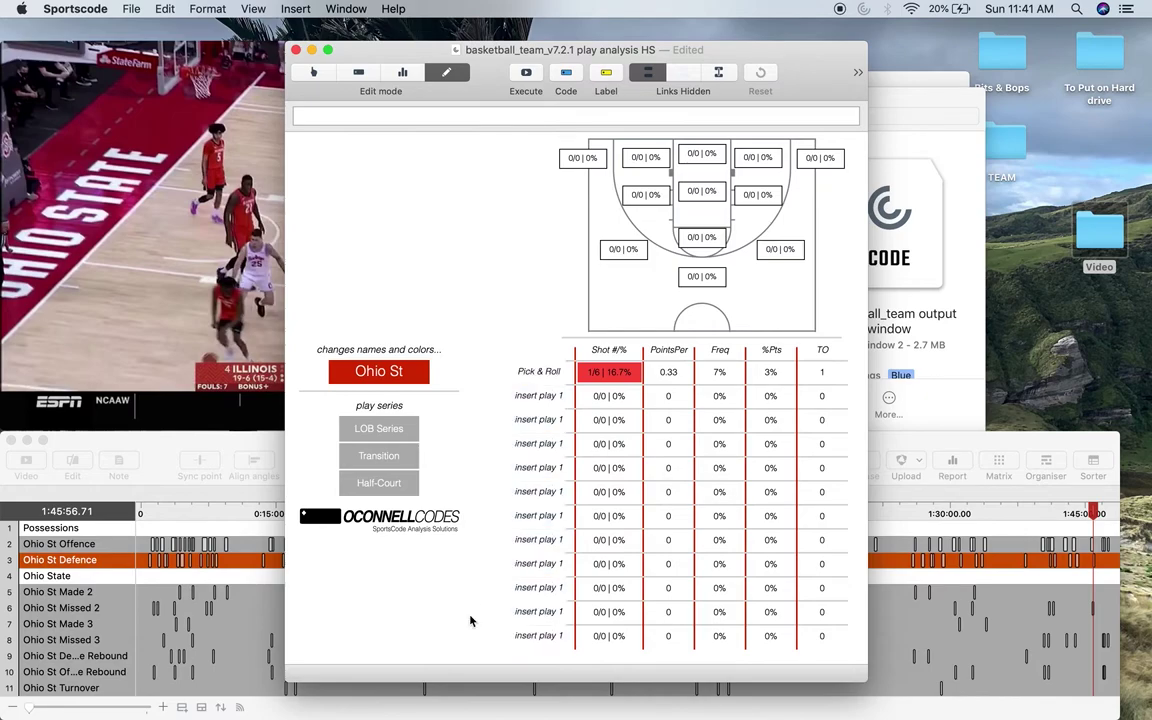
left_click_drag(553, 643, 505, 350)
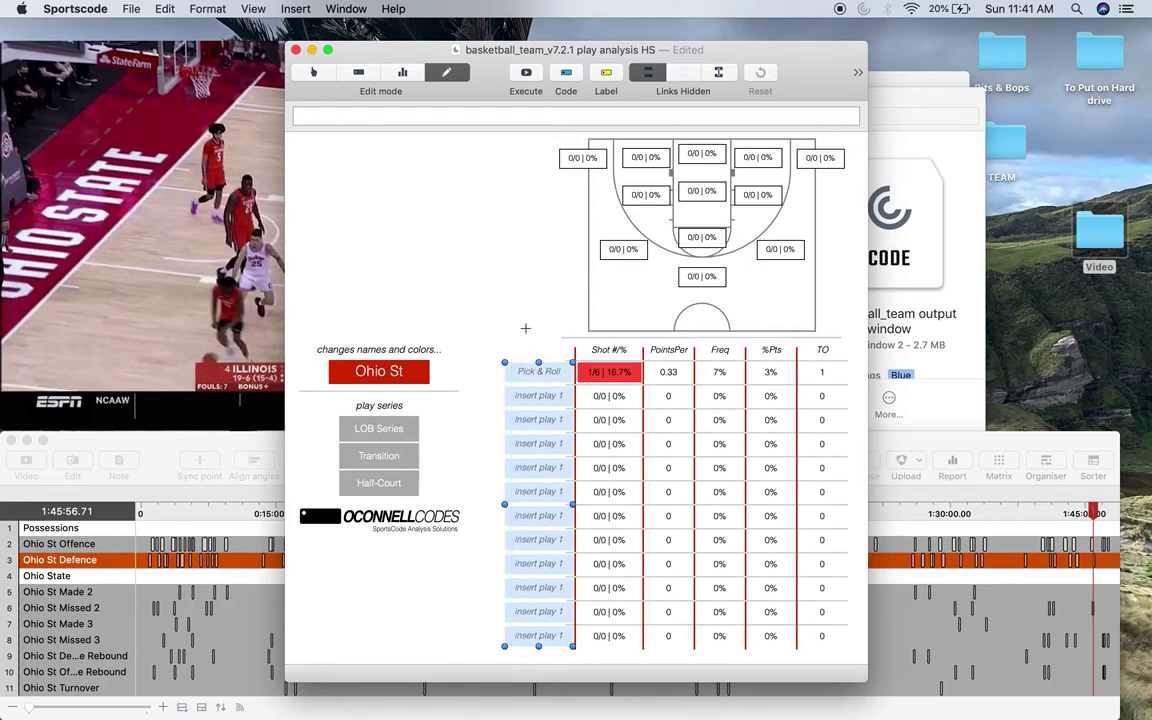
left_click(527, 300)
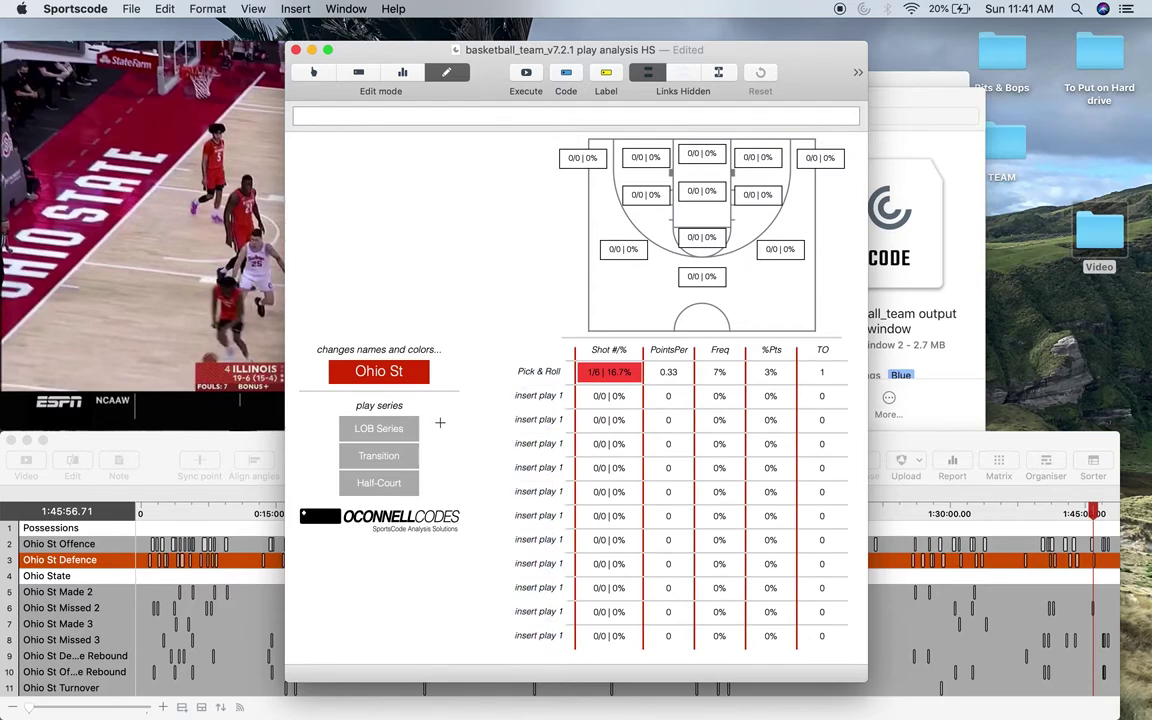
left_click_drag(442, 418, 381, 485)
left_click(405, 371)
left_click(470, 380)
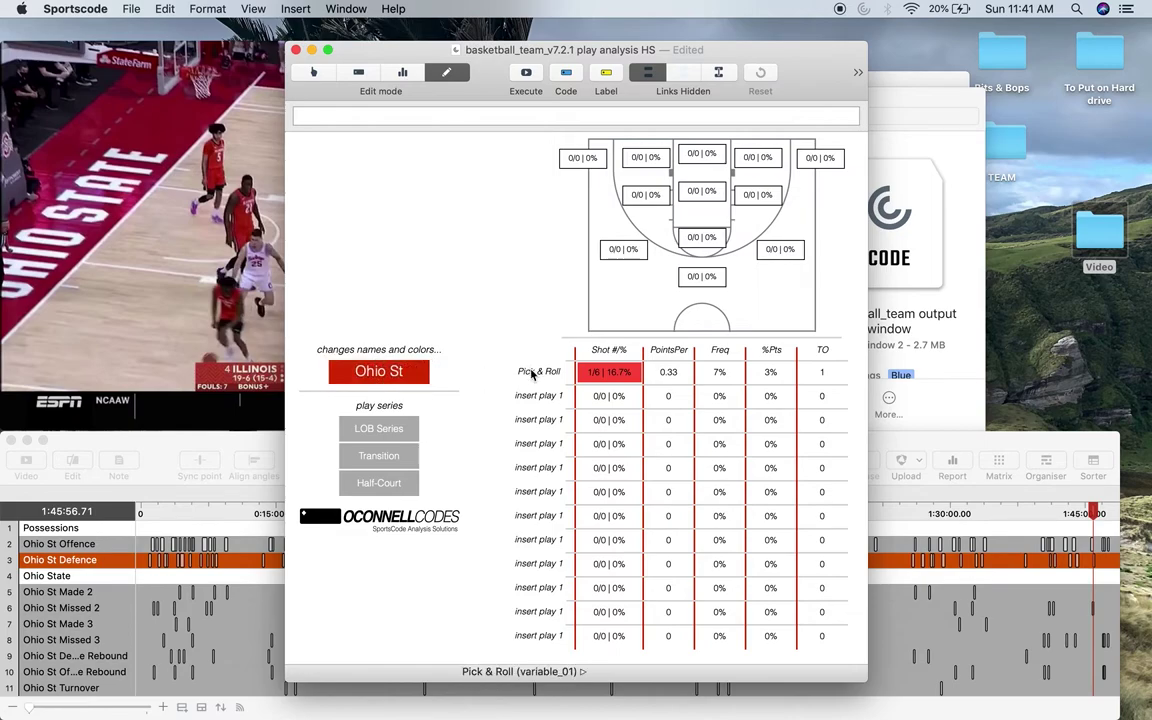
- Open the fourth-row label's INSERT PLAYS script and select the insert play 1 rename string
double_click(540, 443)
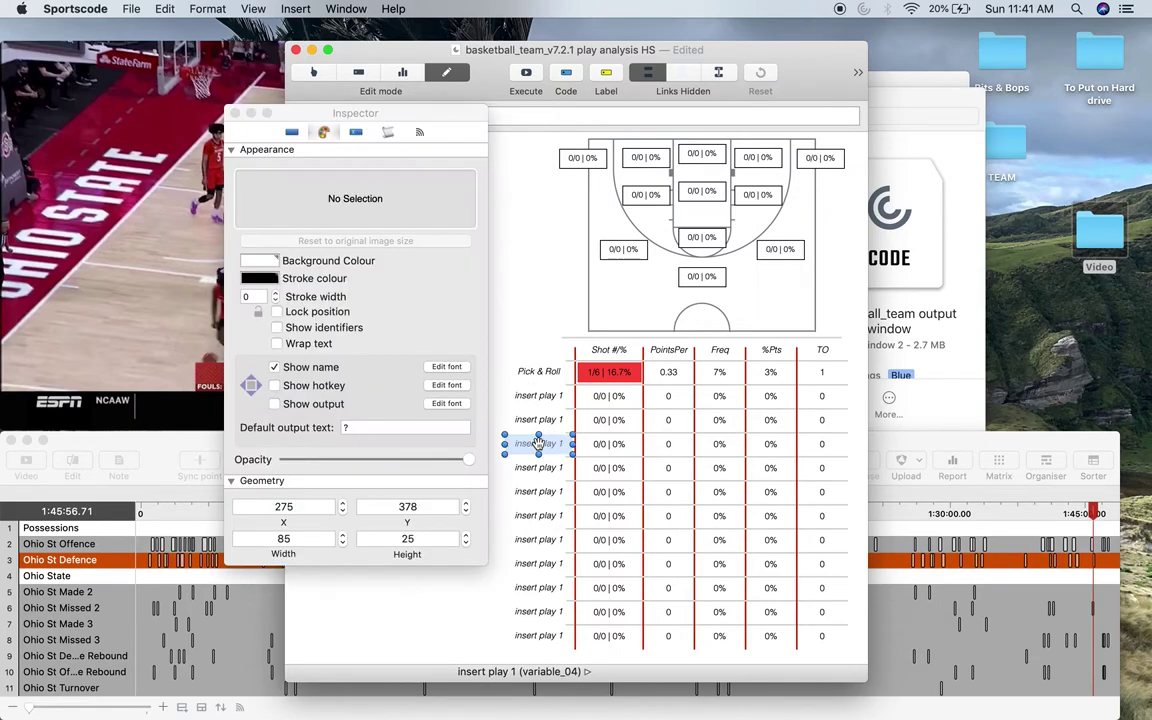
left_click(387, 131)
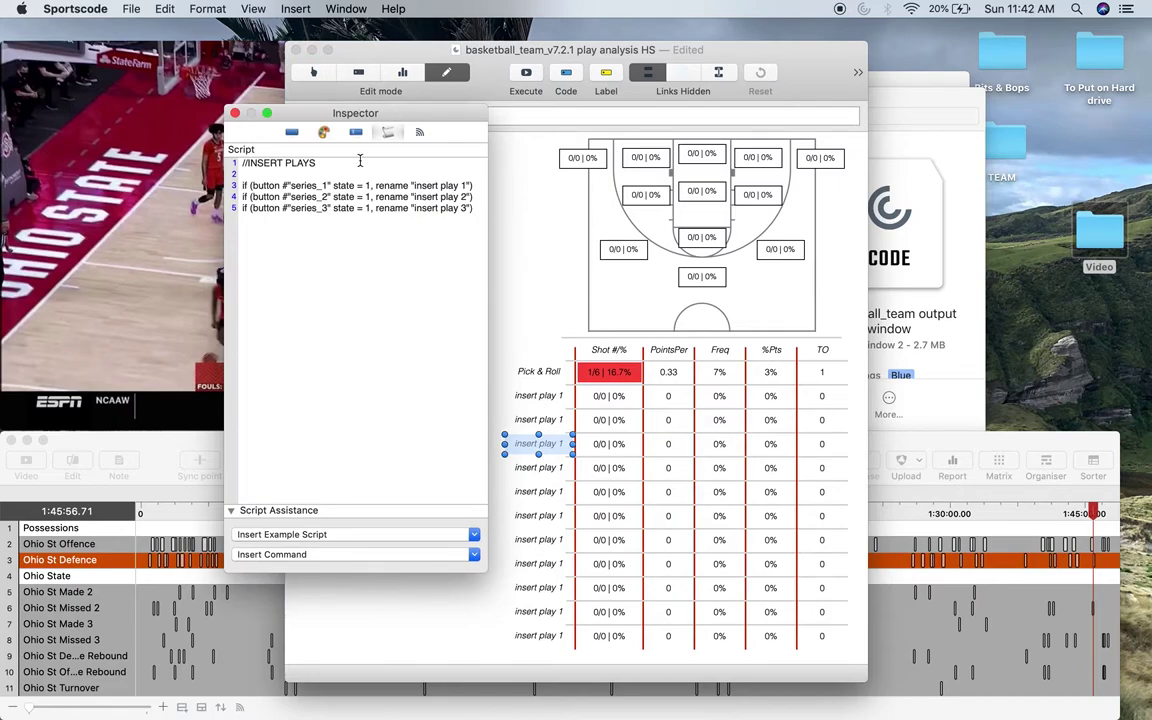
left_click_drag(316, 162, 236, 162)
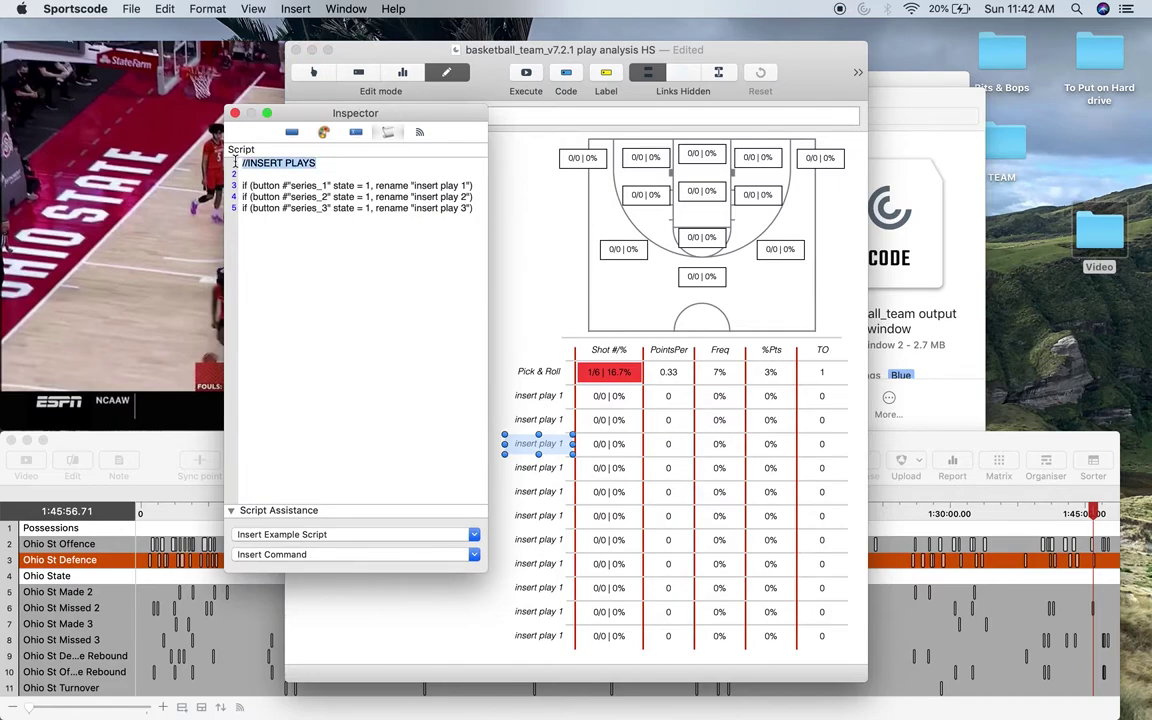
left_click(239, 174)
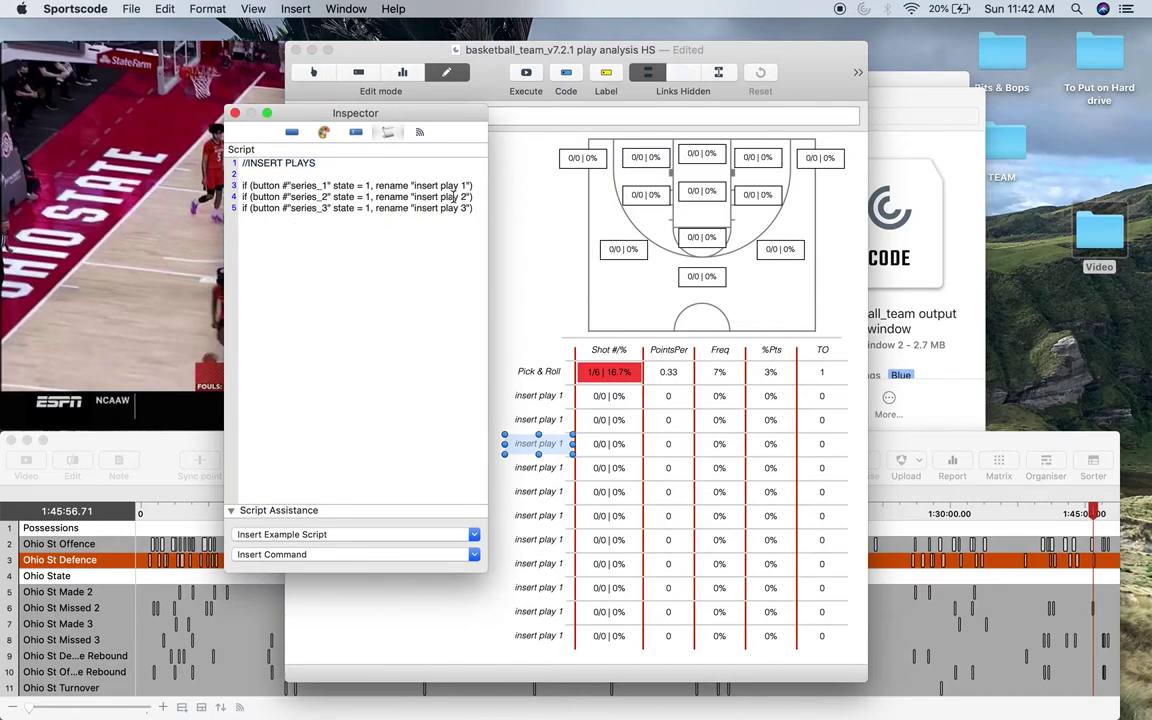
left_click_drag(465, 185, 415, 185)
left_click_drag(437, 114, 287, 118)
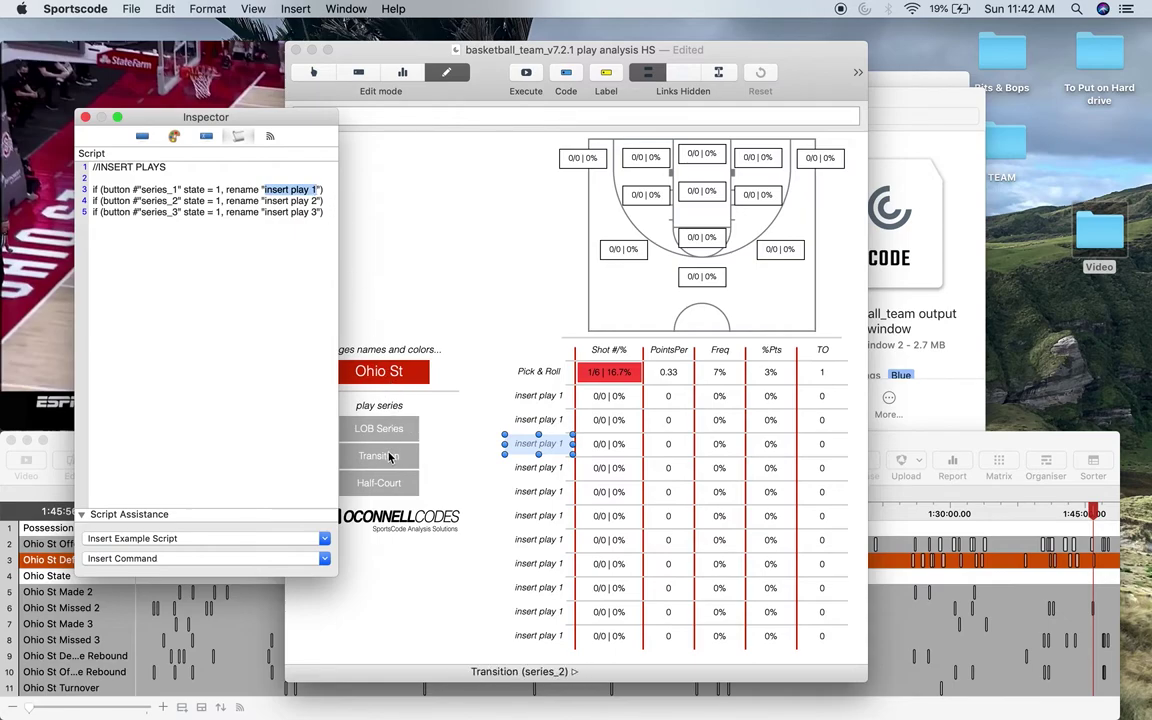
- Select the insert play 2 and 3 rename strings, then compare the other insert play 1 labels
left_click_drag(318, 201, 267, 200)
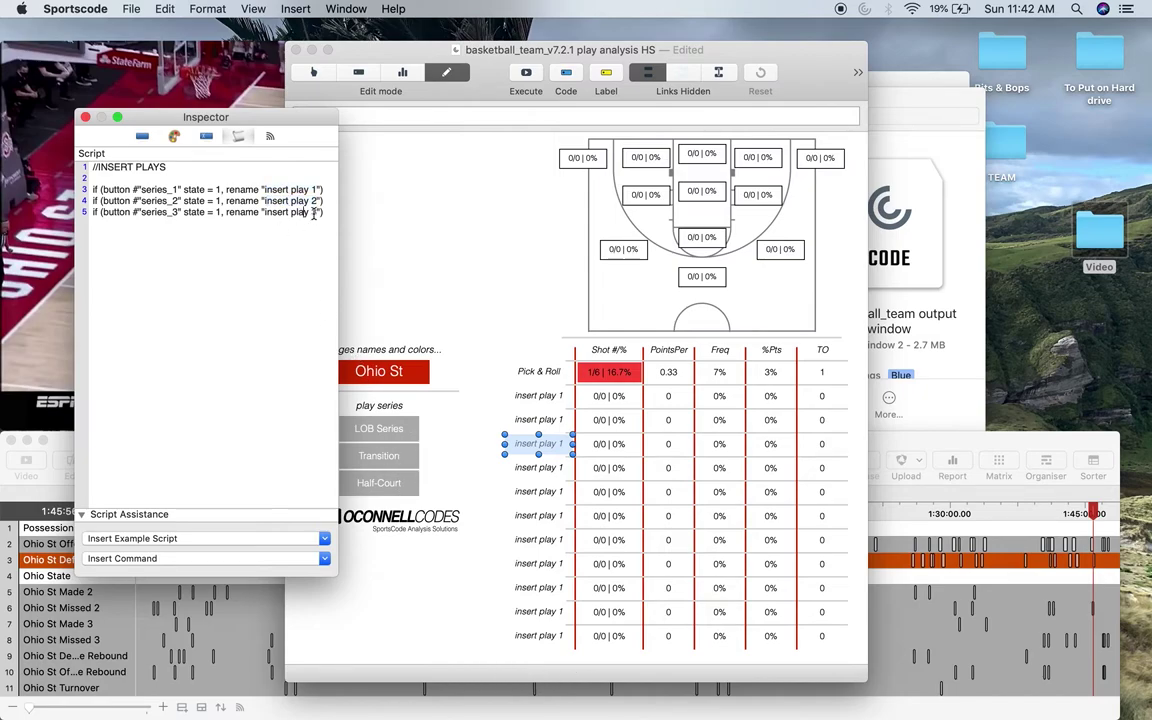
left_click_drag(319, 212, 266, 212)
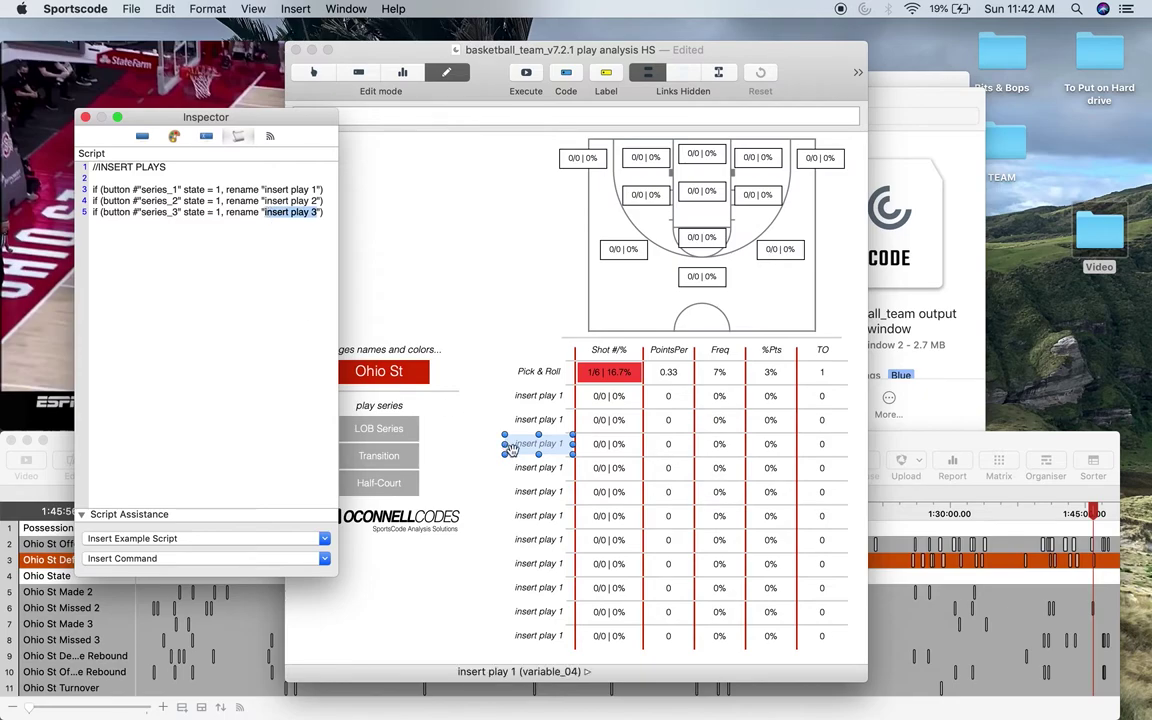
left_click(538, 396)
left_click(537, 443)
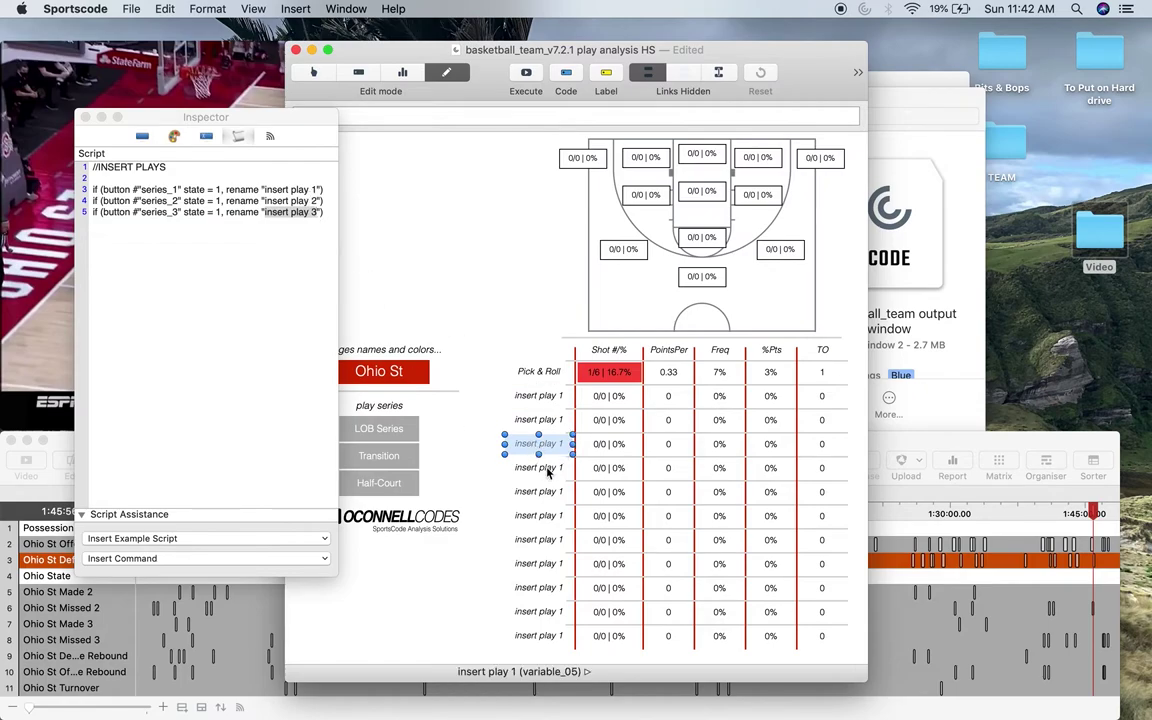
left_click(543, 468)
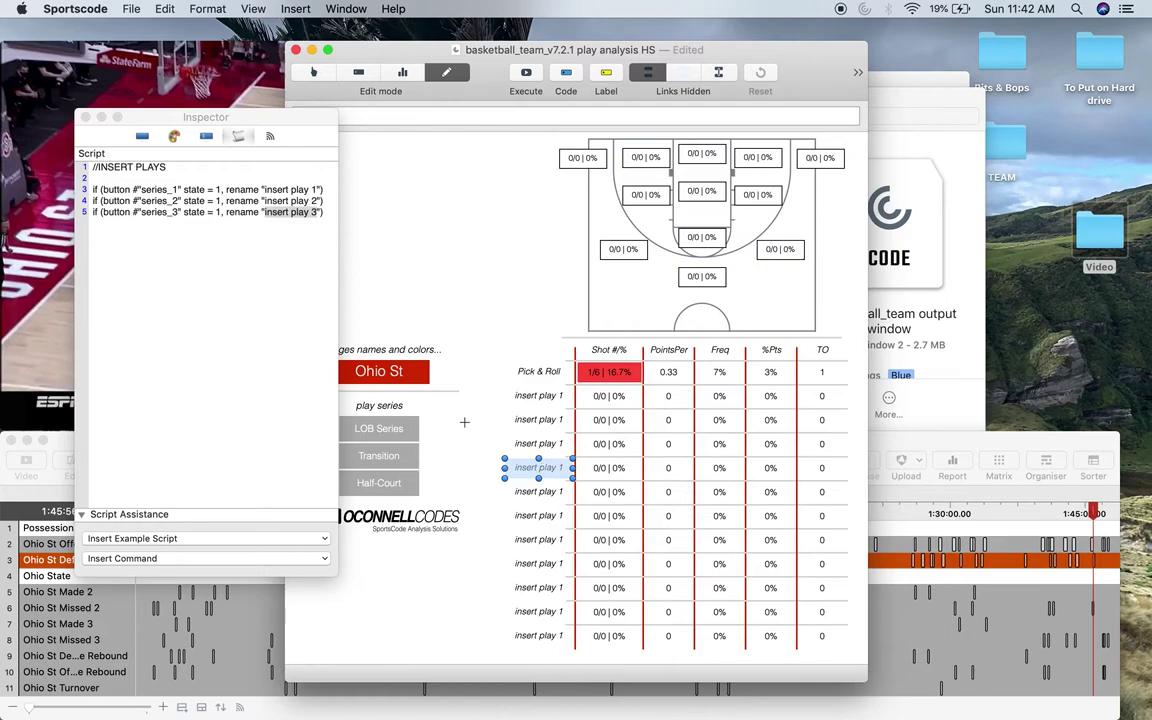
left_click(275, 193)
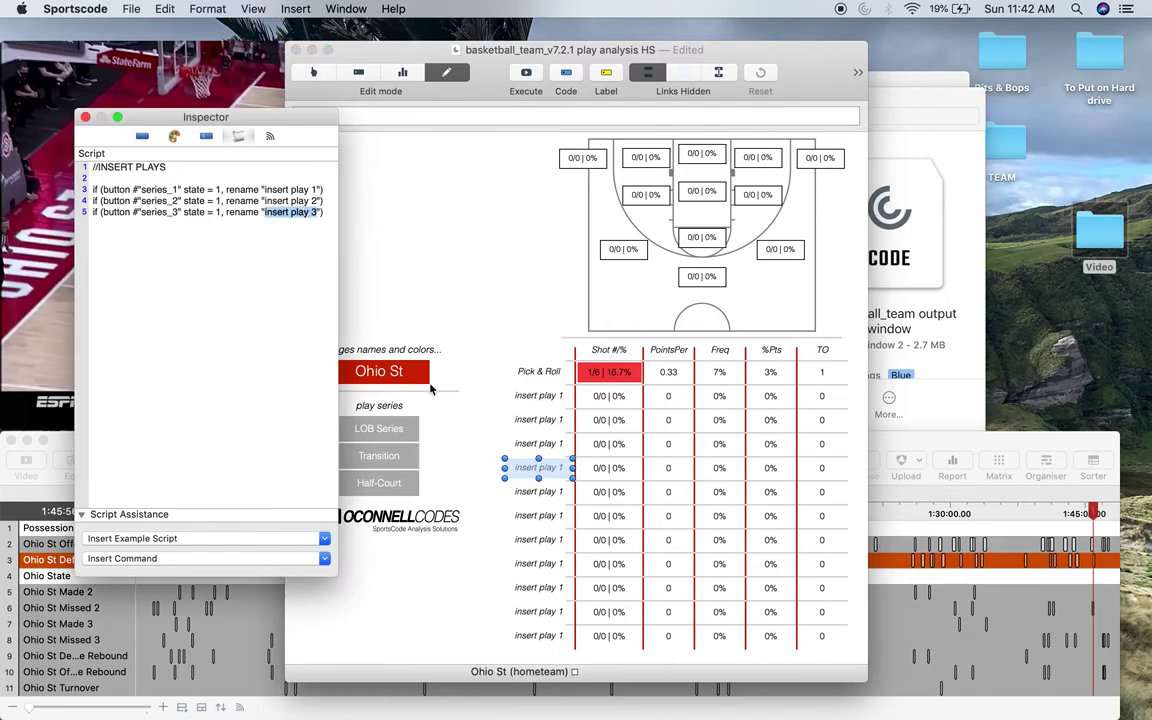
- Reselect the insert play 3 rename text and finish on the Pick & Roll label's script
left_click(540, 493)
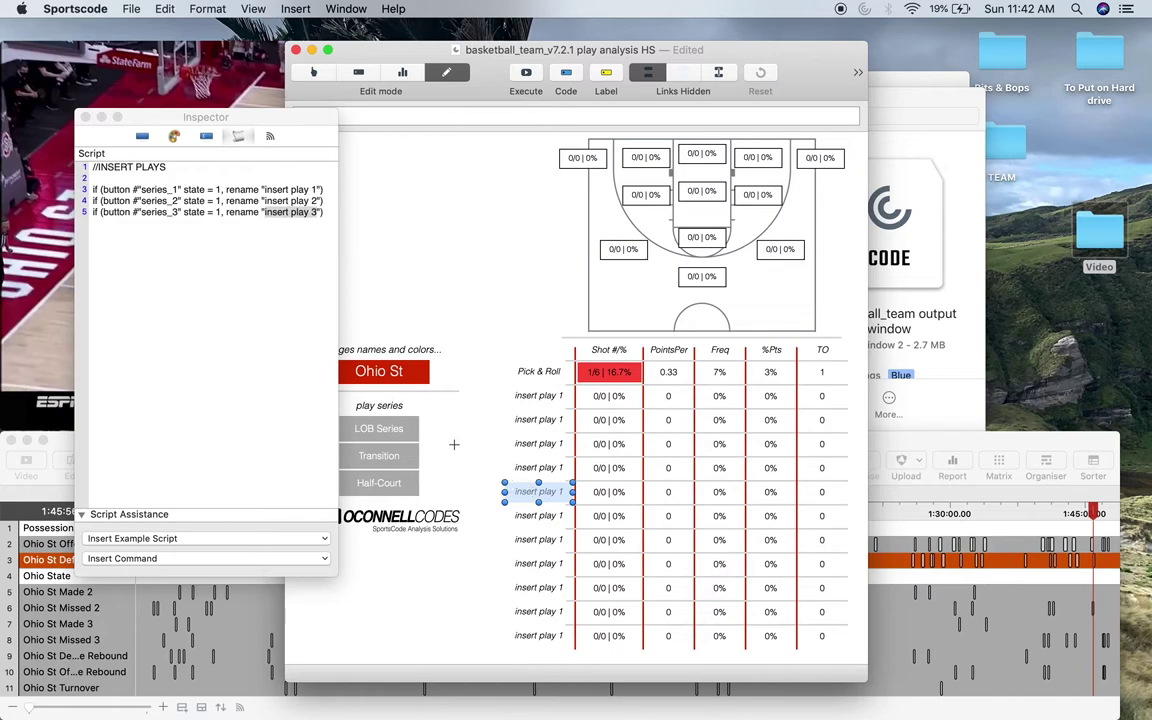
left_click(316, 212)
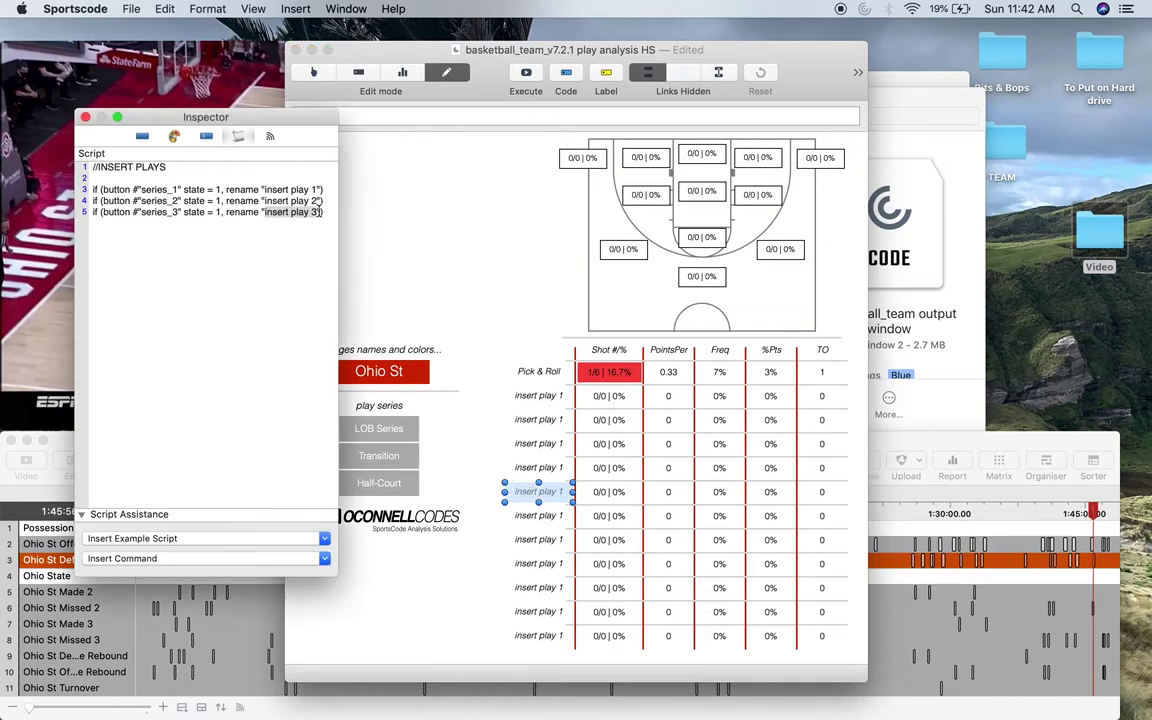
left_click_drag(317, 212, 266, 212)
left_click(539, 372)
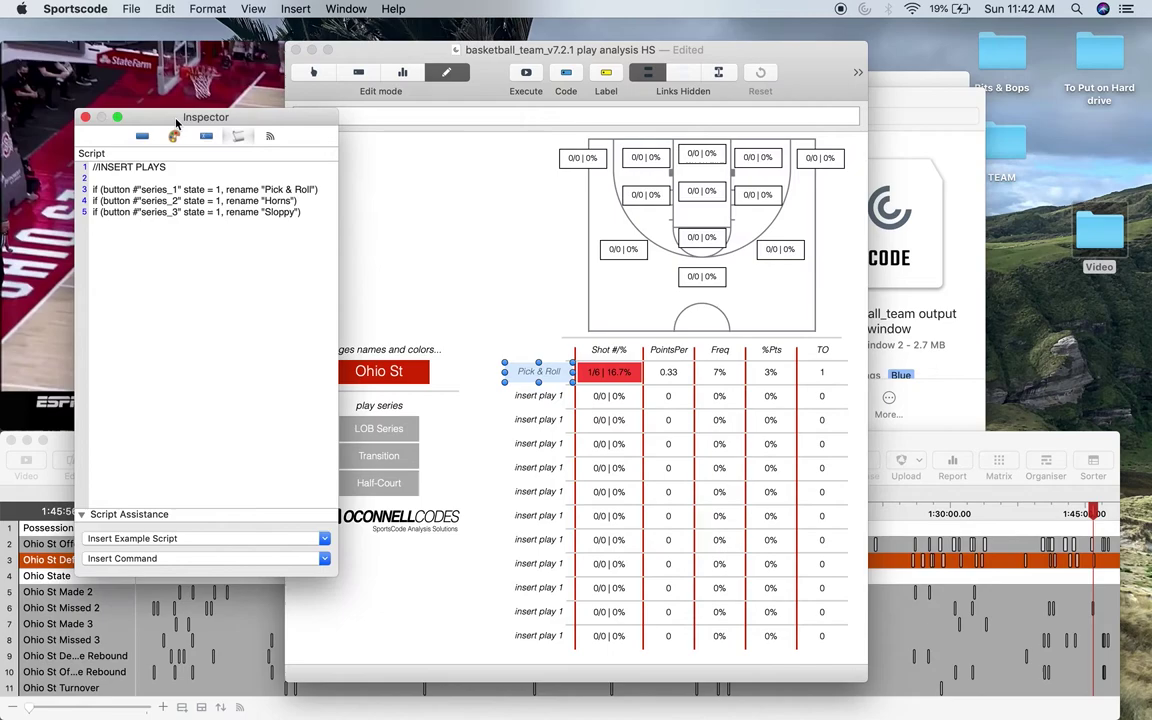
- Close the script editor, switch to Report mode, and view LOB Series, Transition and Half-Court
left_click(85, 117)
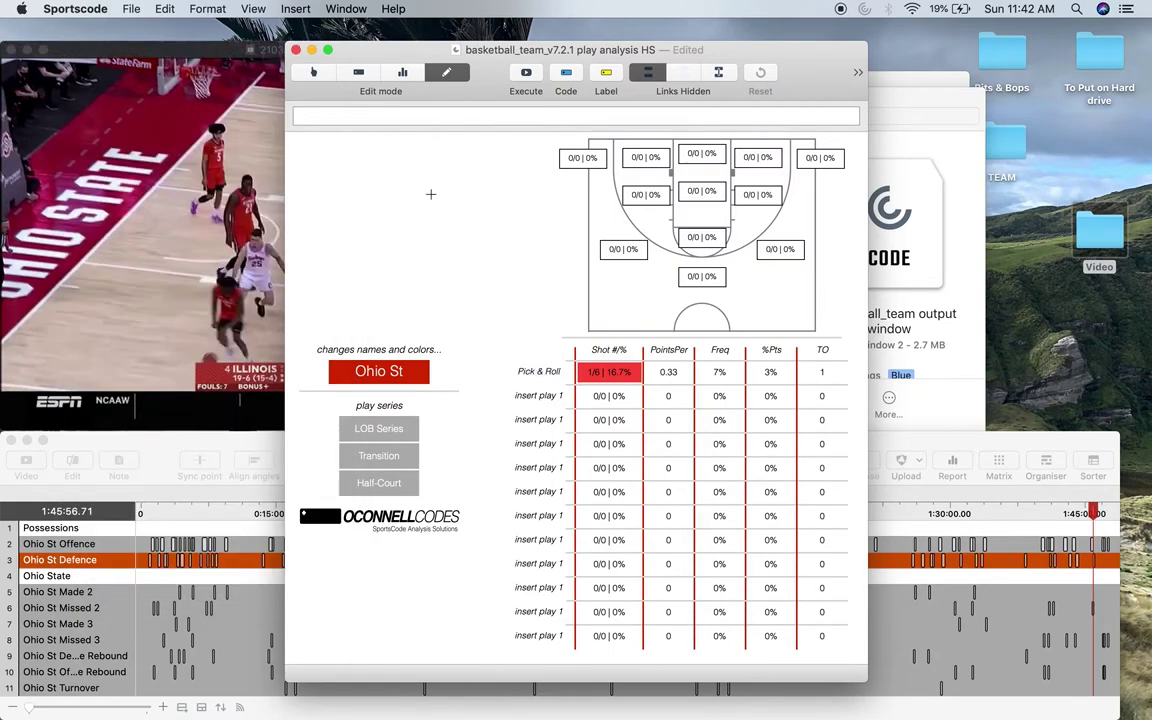
left_click(402, 72)
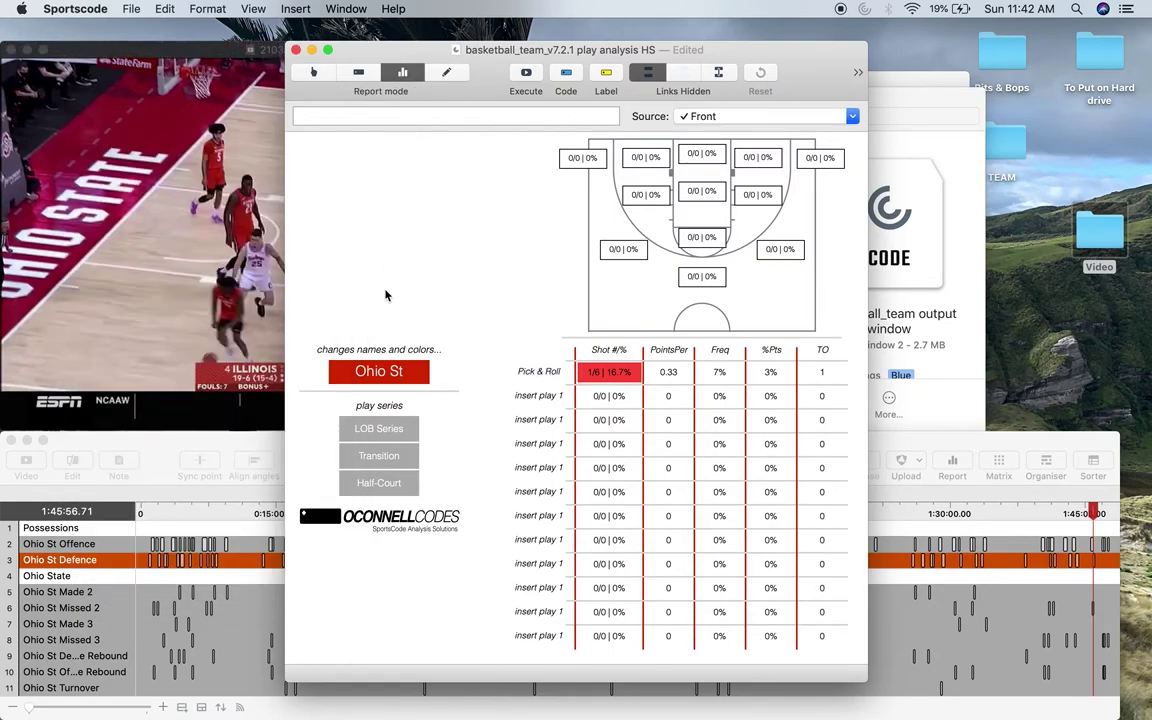
left_click(379, 428)
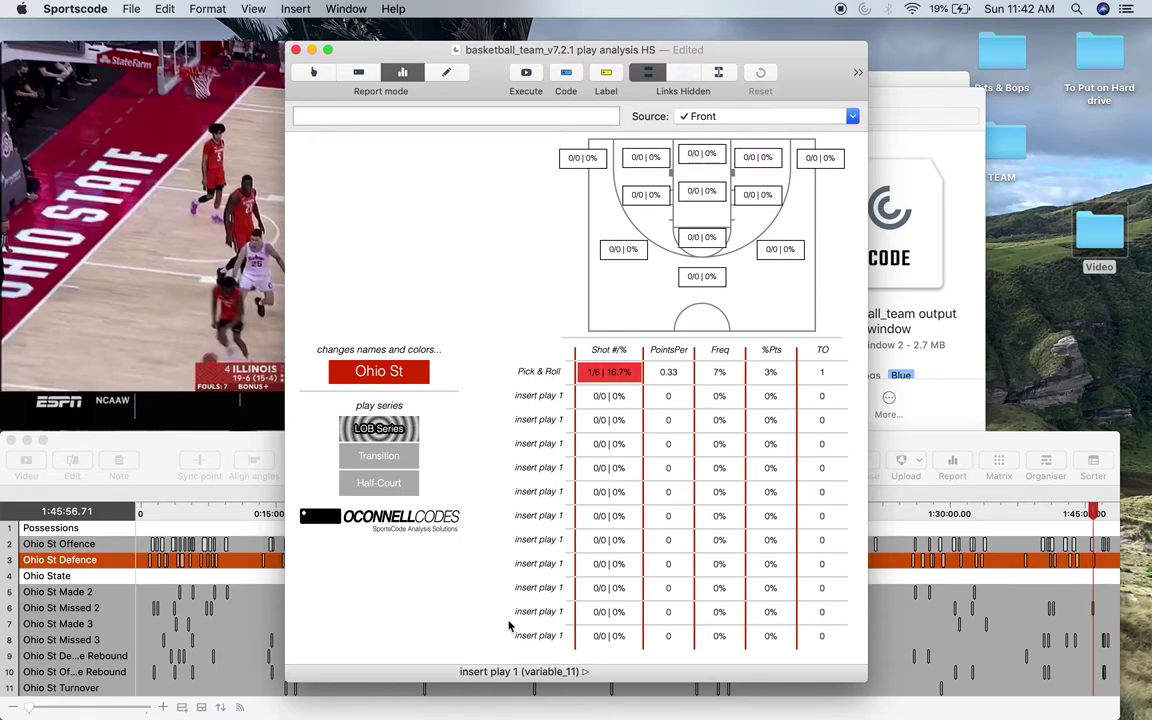
left_click(372, 455)
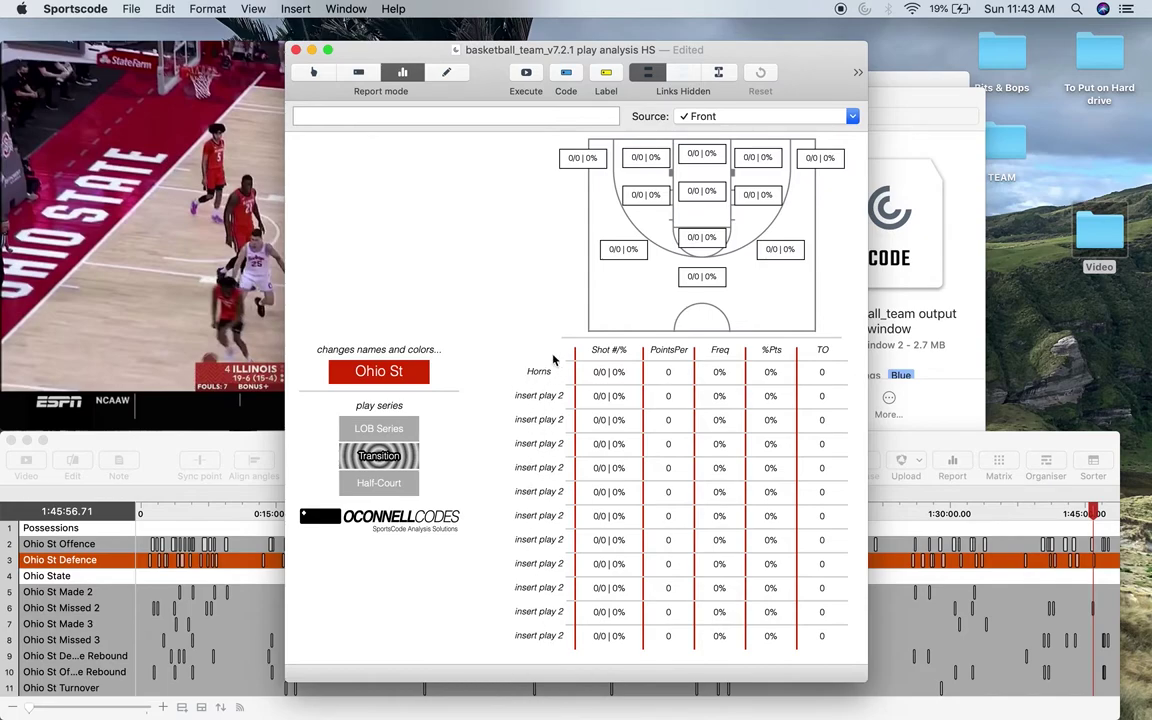
key("h")
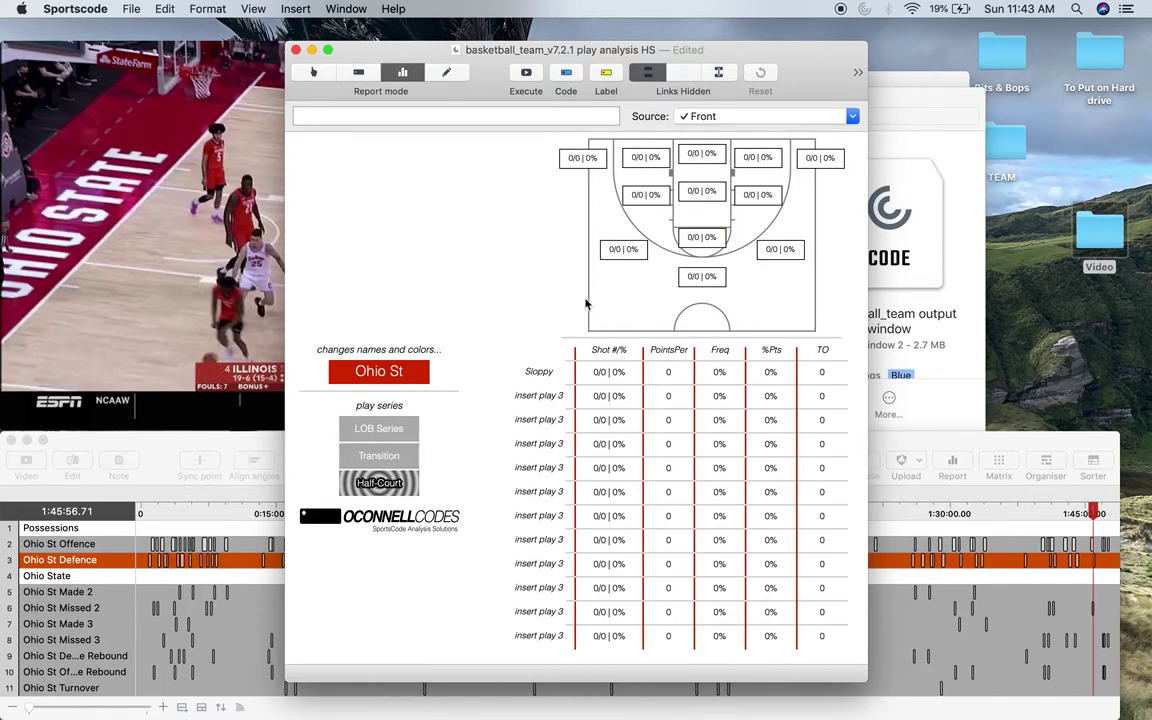
- Cycle through the series and settle on LOB Series with Pick & Roll heading the table
left_click(379, 428)
left_click(378, 456)
left_click(378, 483)
left_click(379, 428)
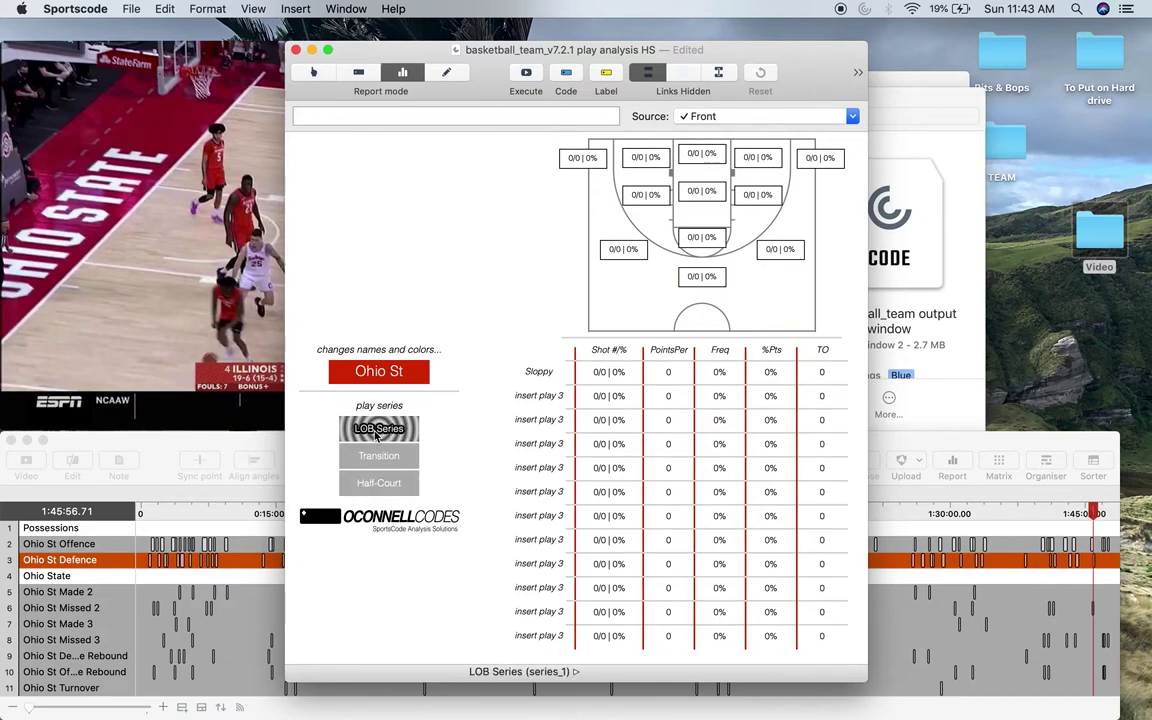
left_click(378, 456)
left_click(378, 483)
left_click(385, 428)
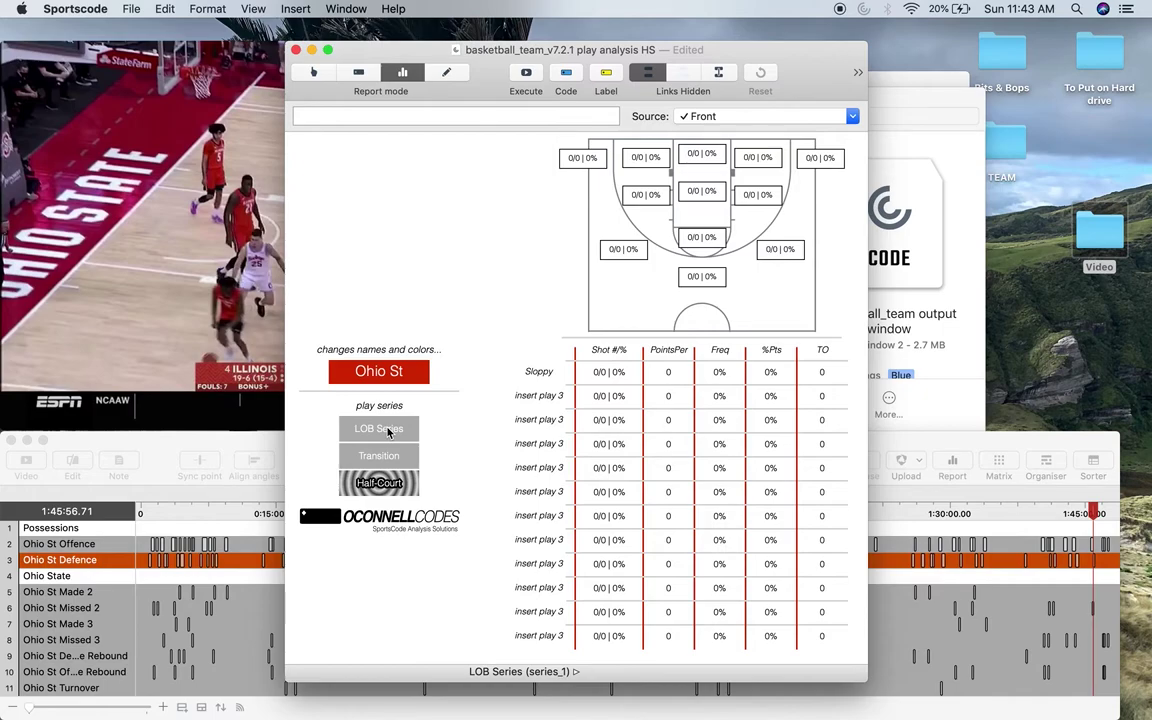
left_click(389, 429)
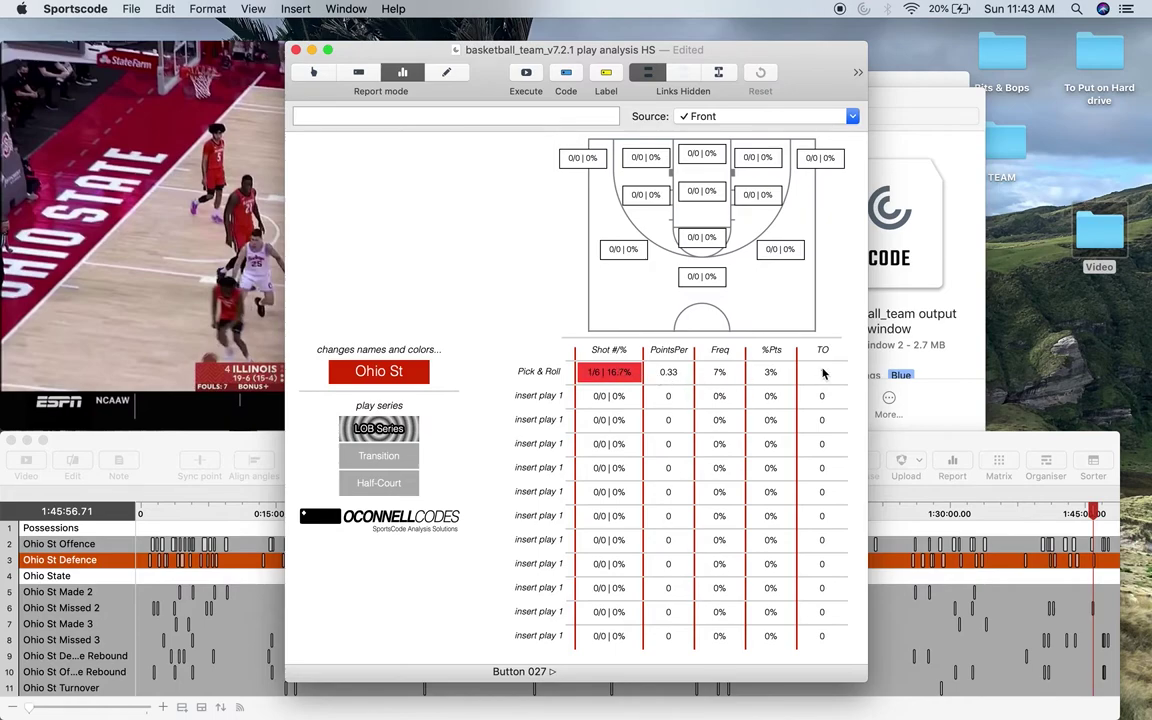
- Play the Pick & Roll 1/6 clips, chart its shots, then play a red zone's two misses
left_click(618, 375)
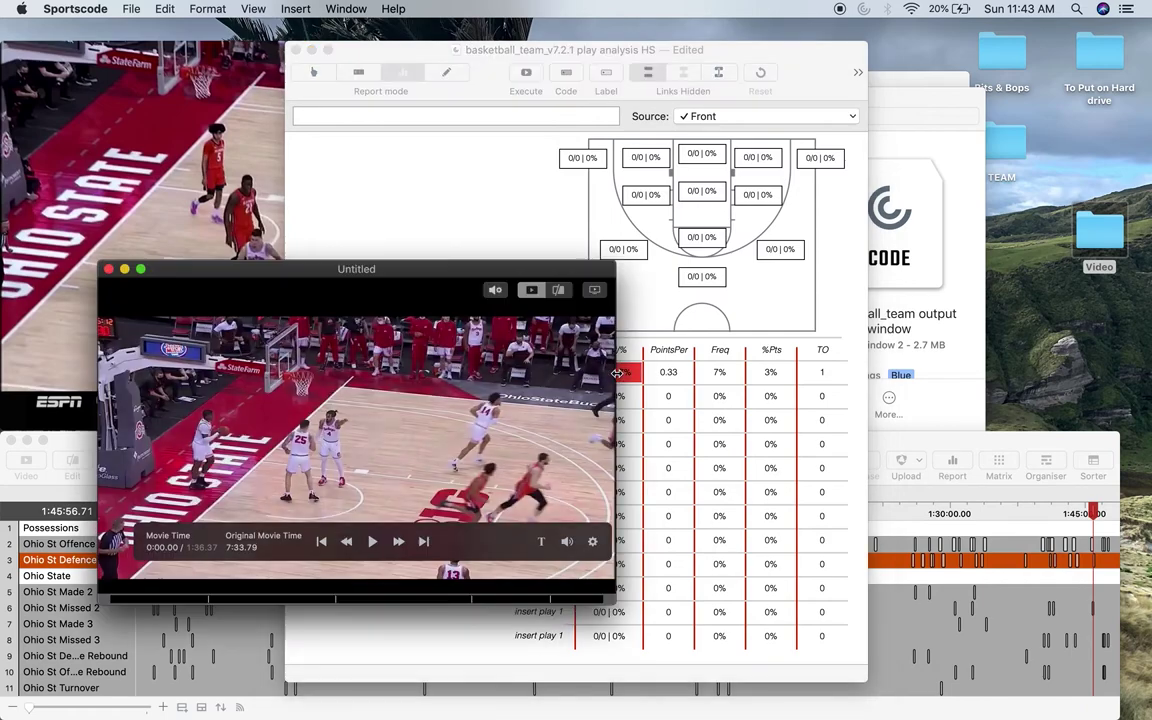
left_click(108, 269)
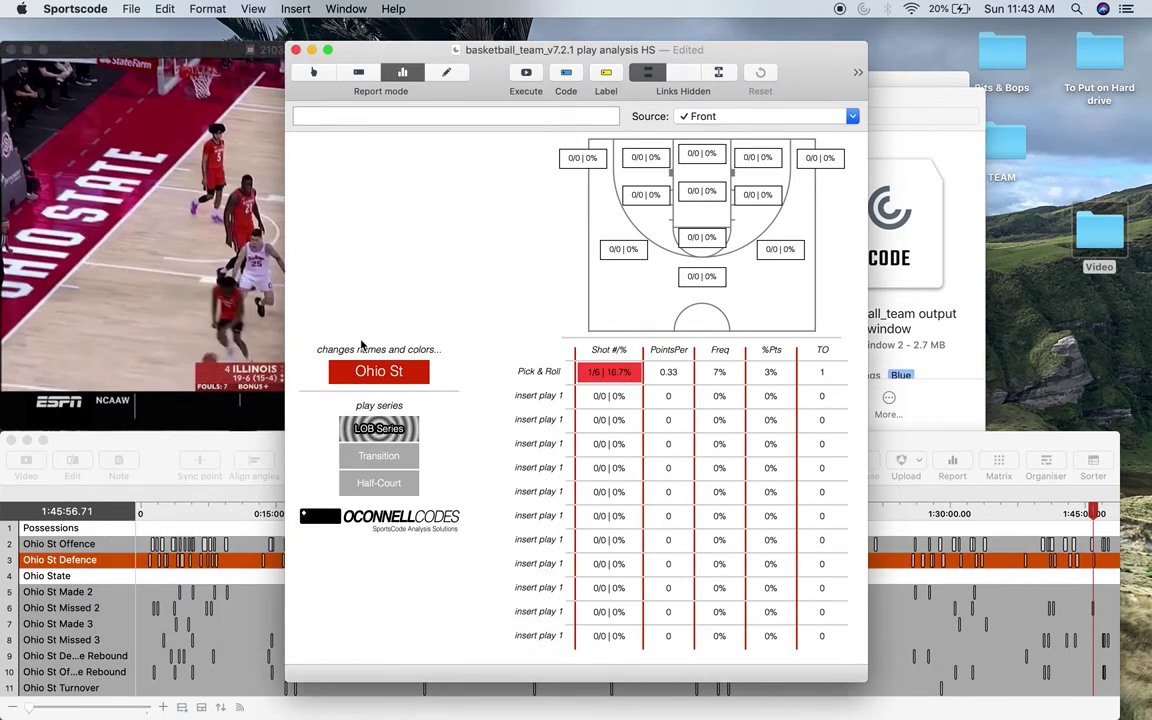
left_click(535, 373)
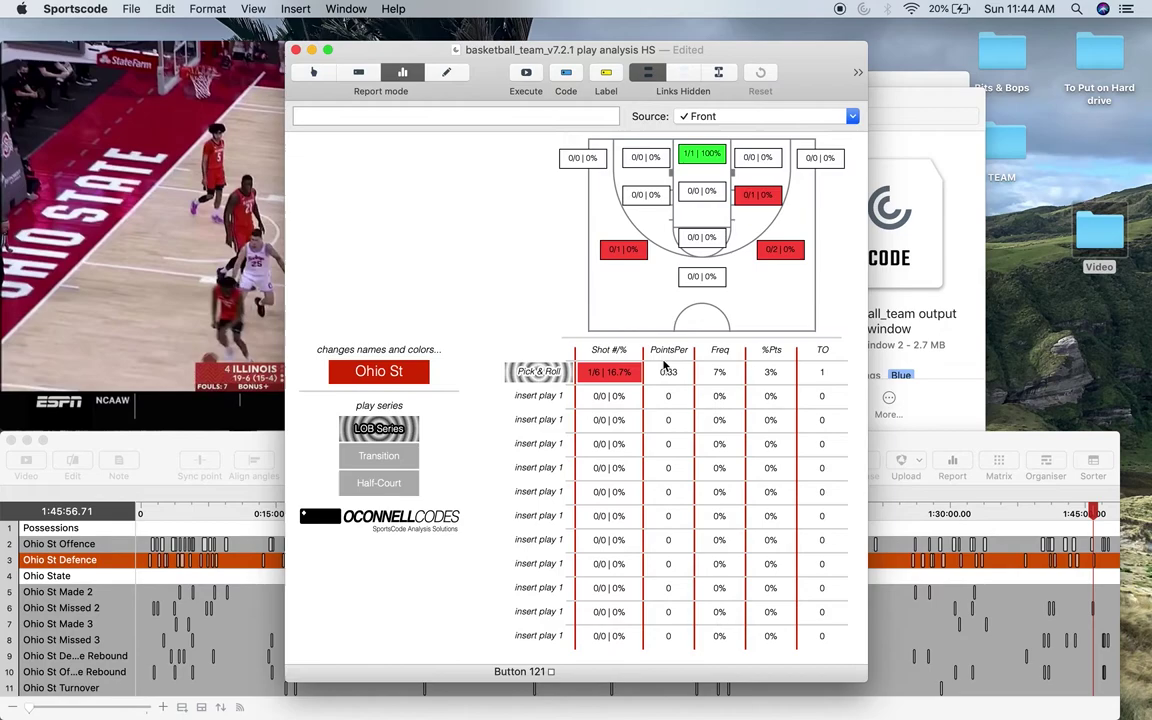
left_click(783, 252)
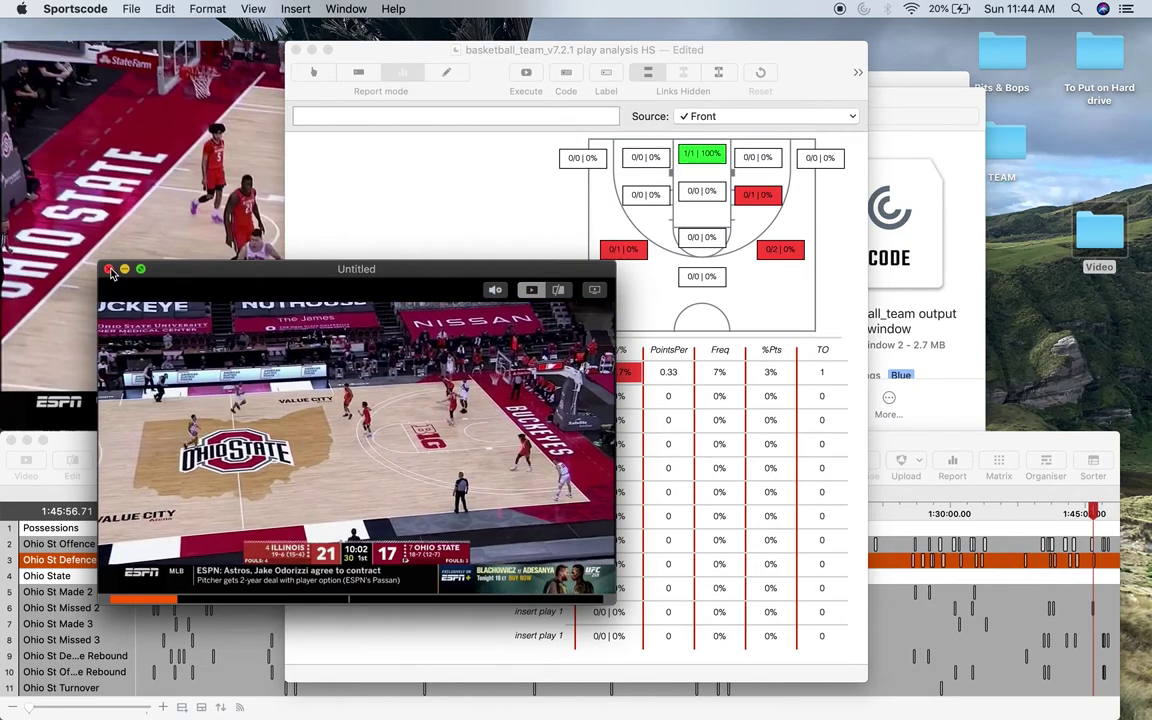
left_click(109, 270)
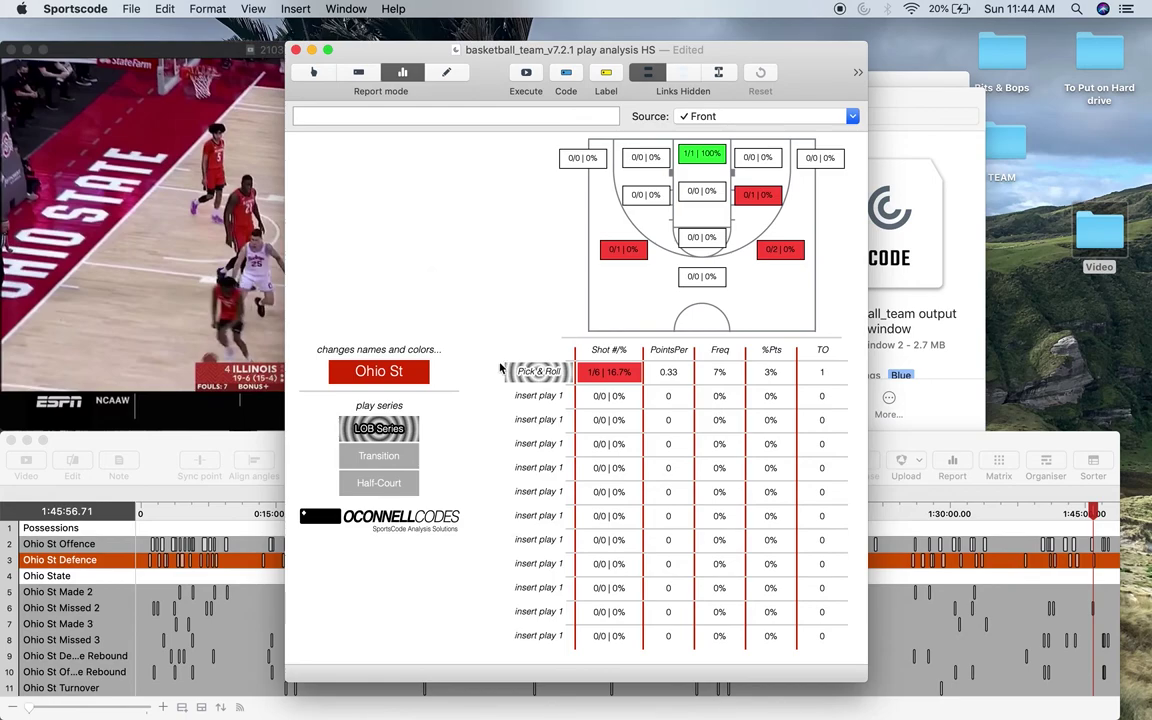
- Switch to Transition (Horns), then Half-Court (Sloppy), and return the window to Edit mode
left_click(379, 456)
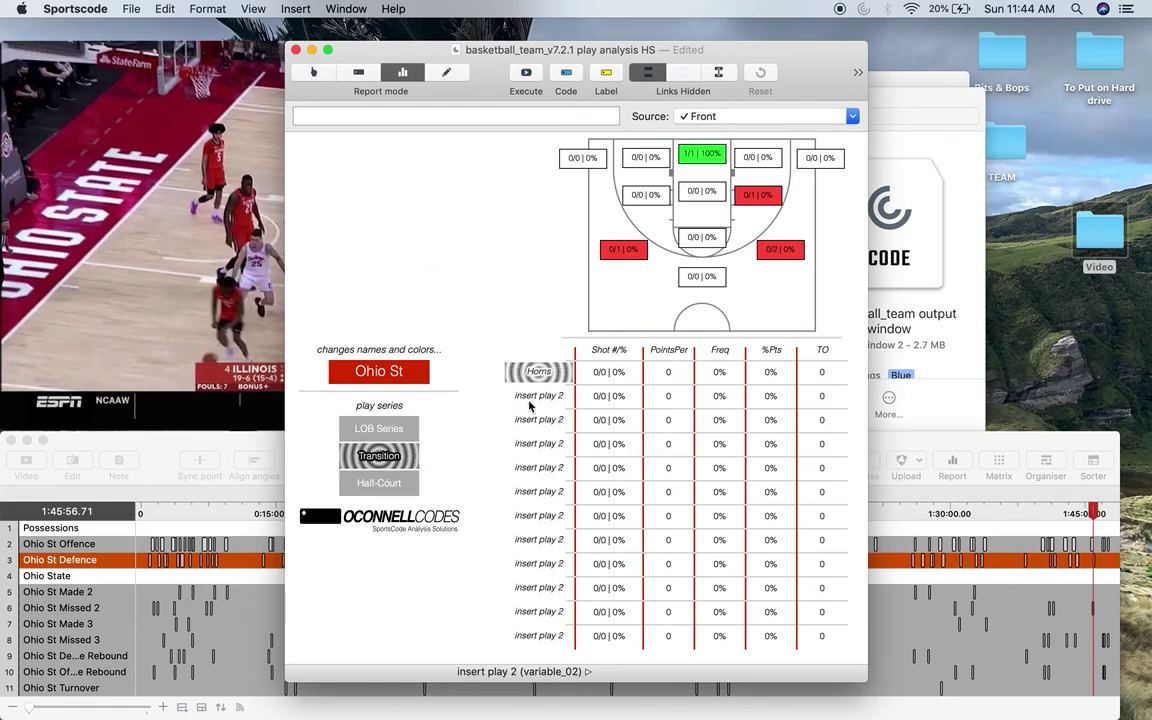
left_click(526, 75)
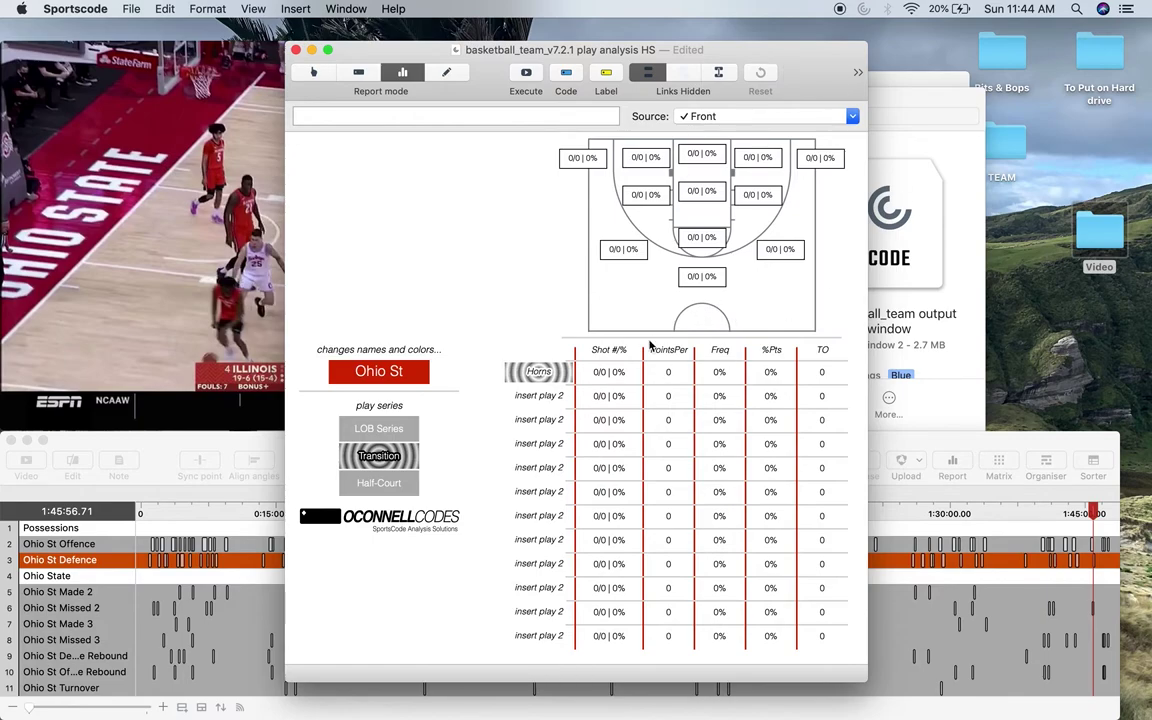
left_click(370, 489)
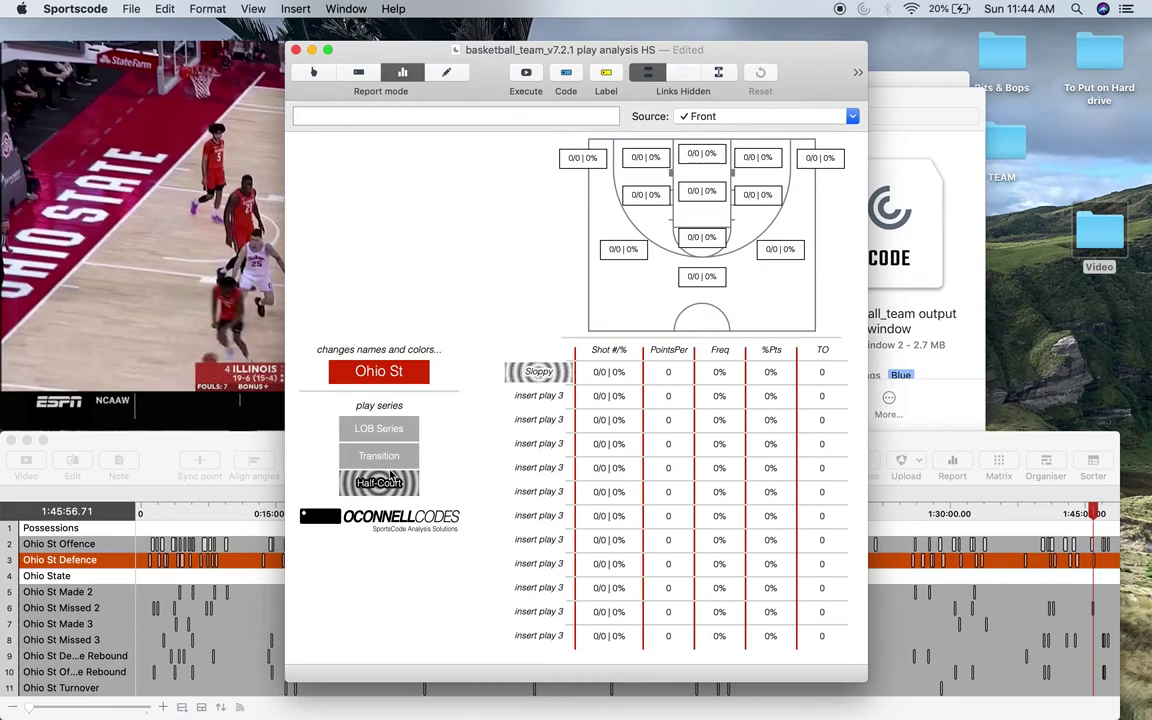
left_click(446, 72)
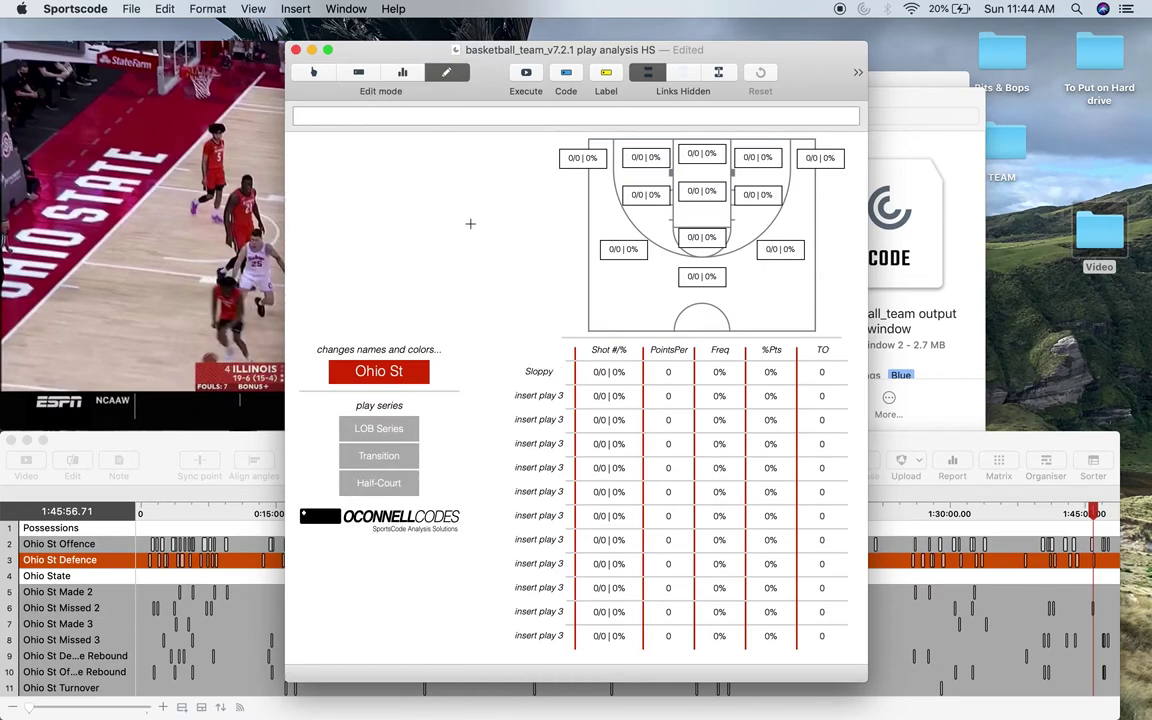